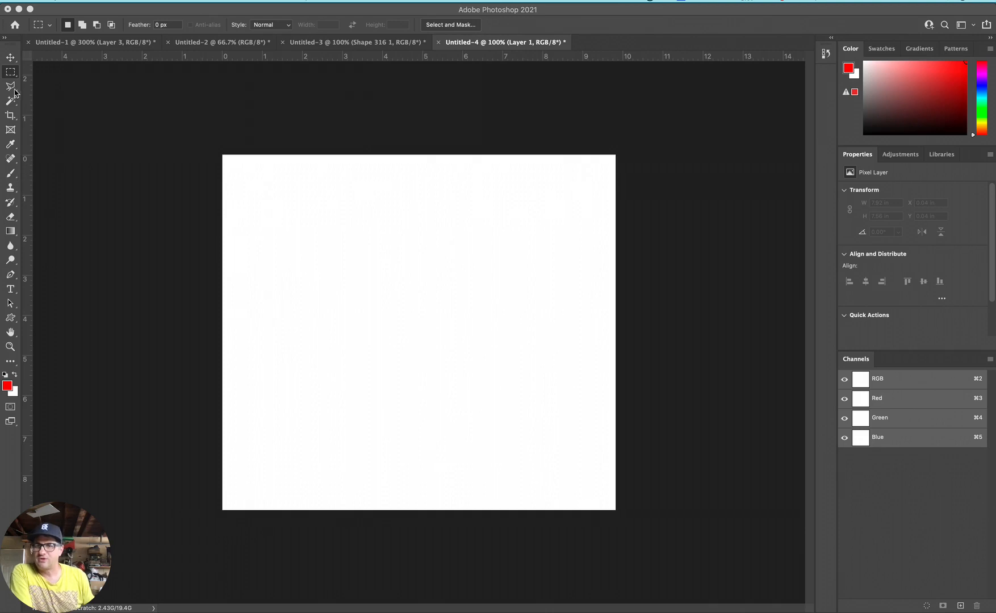
Draw a rectangular marquee selection about 4.34 in wide by 4.19 in high on Layer 1
{"action": "left_click", "coordinate": [720, 301]}
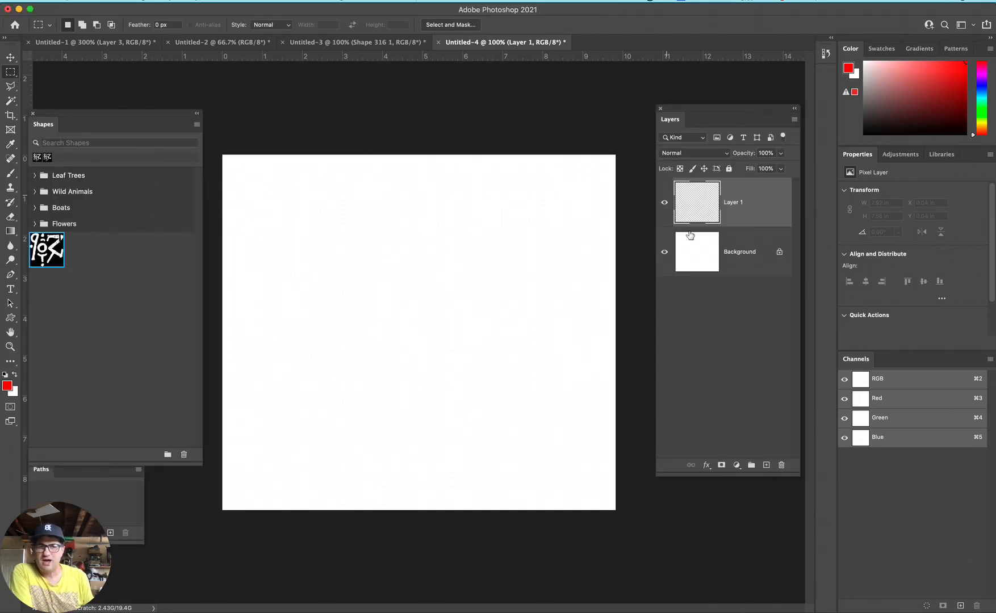
{"action": "left_click_drag", "start_coordinate": [241, 224], "coordinate": [416, 392]}
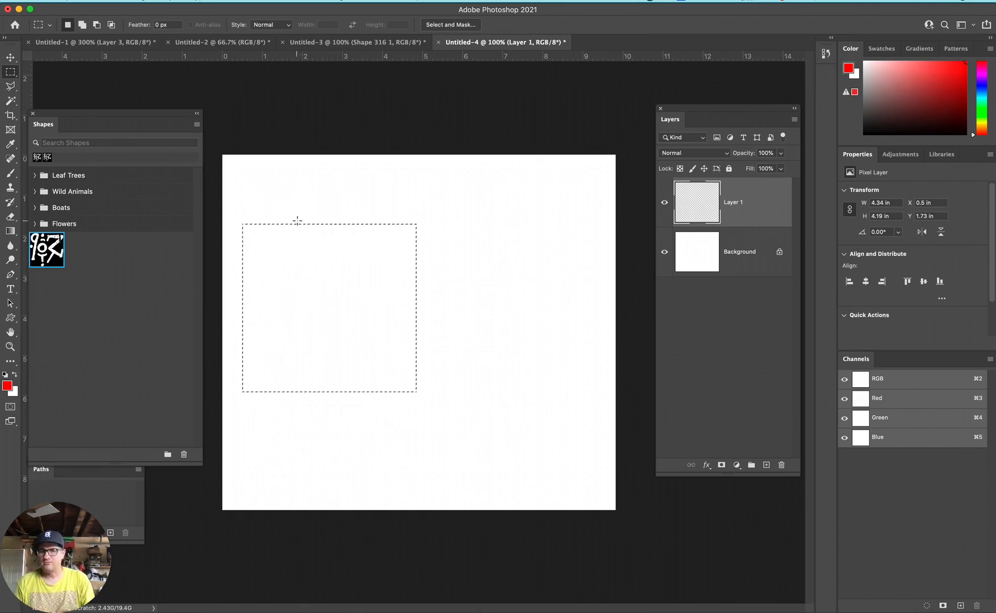
Fill the rectangular selection with the red foreground color, and clear the fill after deselecting and reselecting the area
{"action": "key", "text": "alt"}
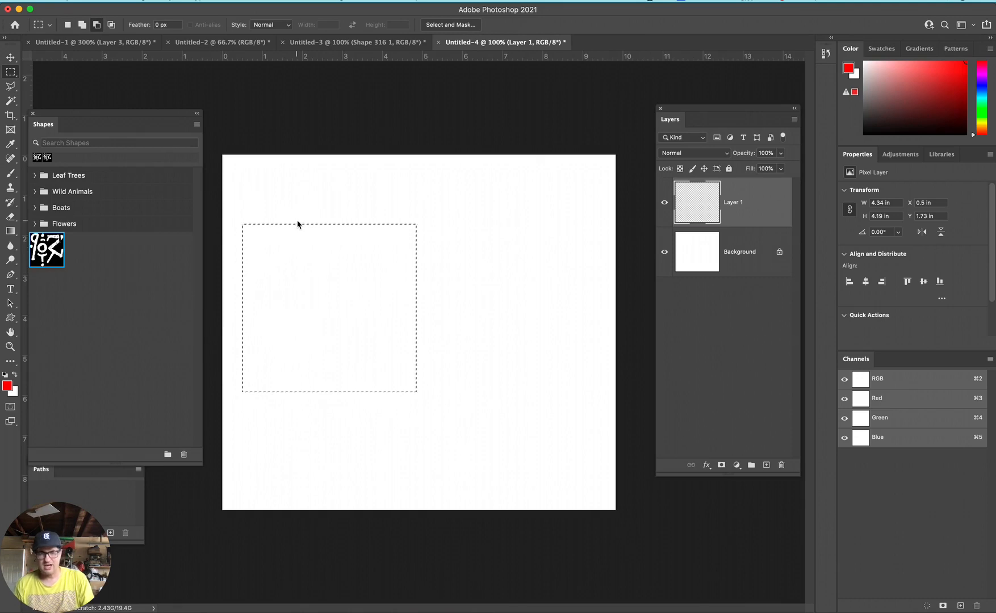
{"action": "key", "text": "alt+BackSpace"}
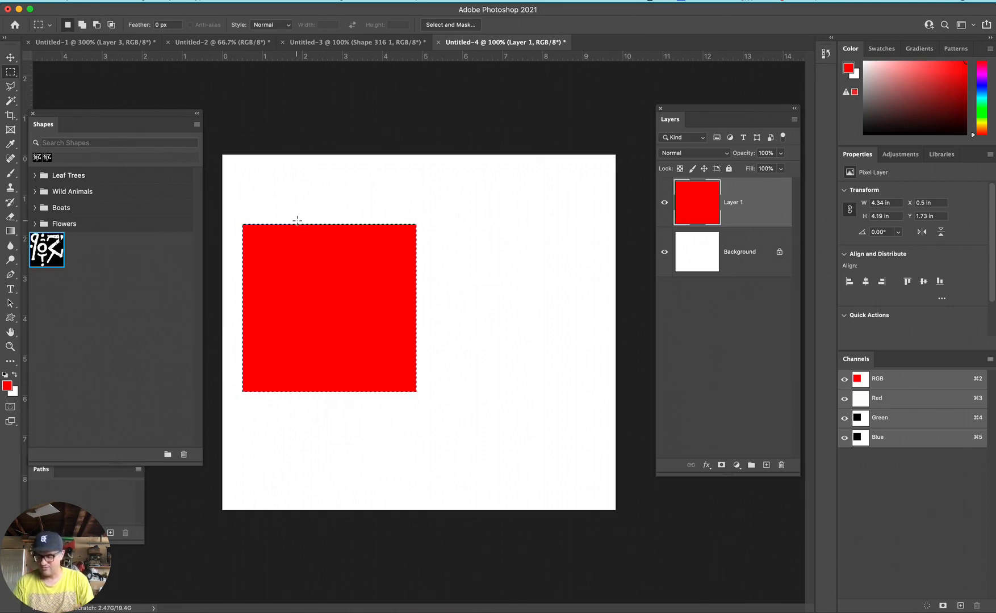
{"action": "key", "text": "super+d"}
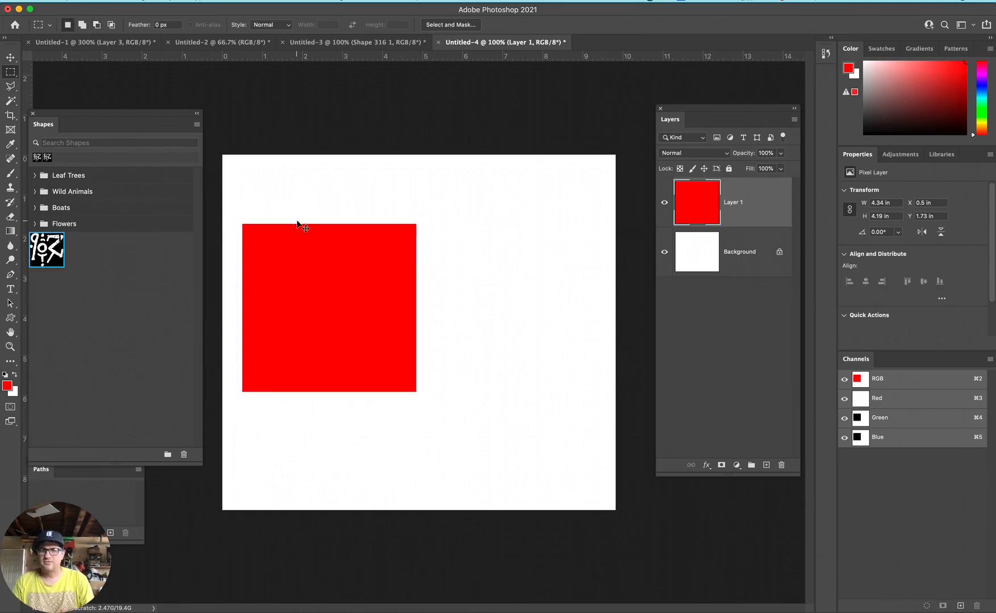
{"action": "key", "text": "super+shift+d"}
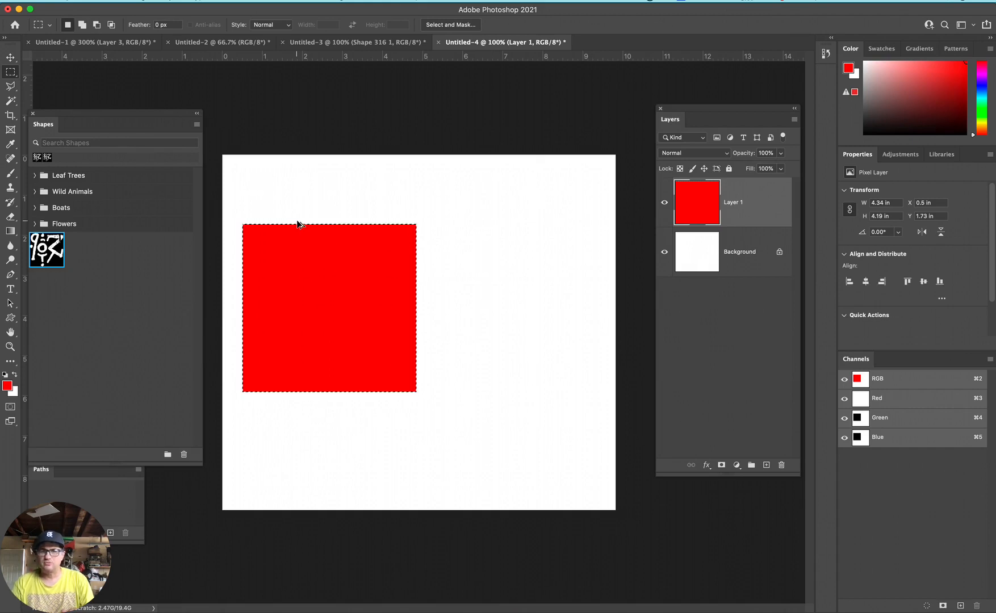
{"action": "key", "text": "super+d"}
{"action": "key", "text": "super+shift+d"}
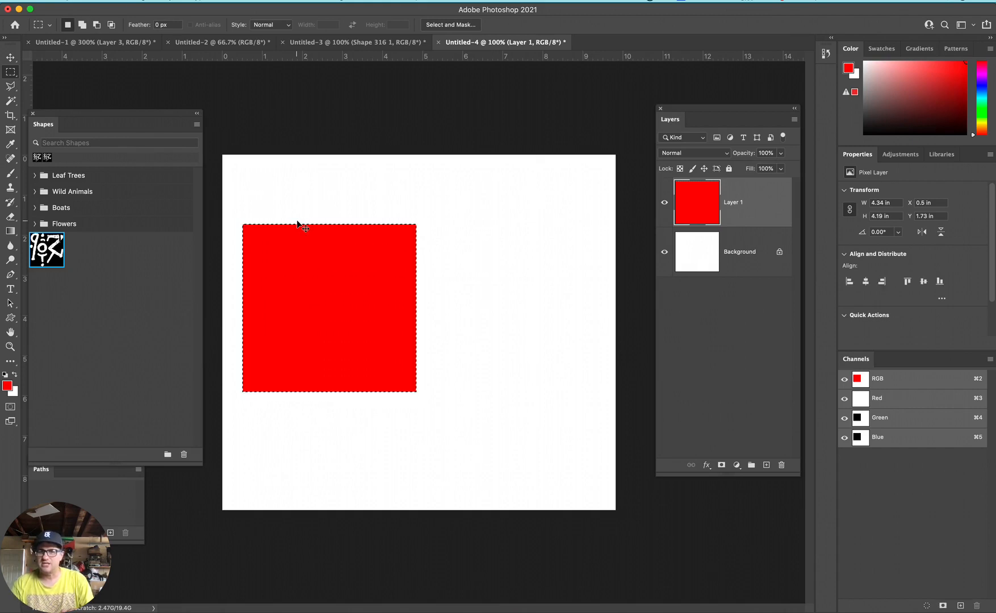
{"action": "key", "text": "Delete"}
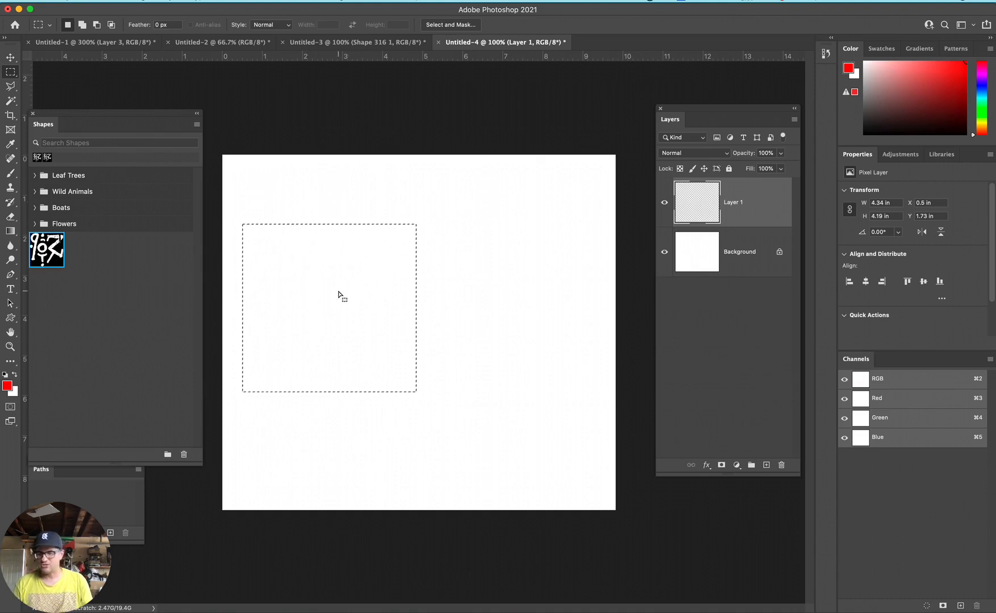
Subtract the upper-right corner from the rectangular selection and add back an overlapping rectangle about 2.46 by 2.42 in
{"action": "key", "text": "alt"}
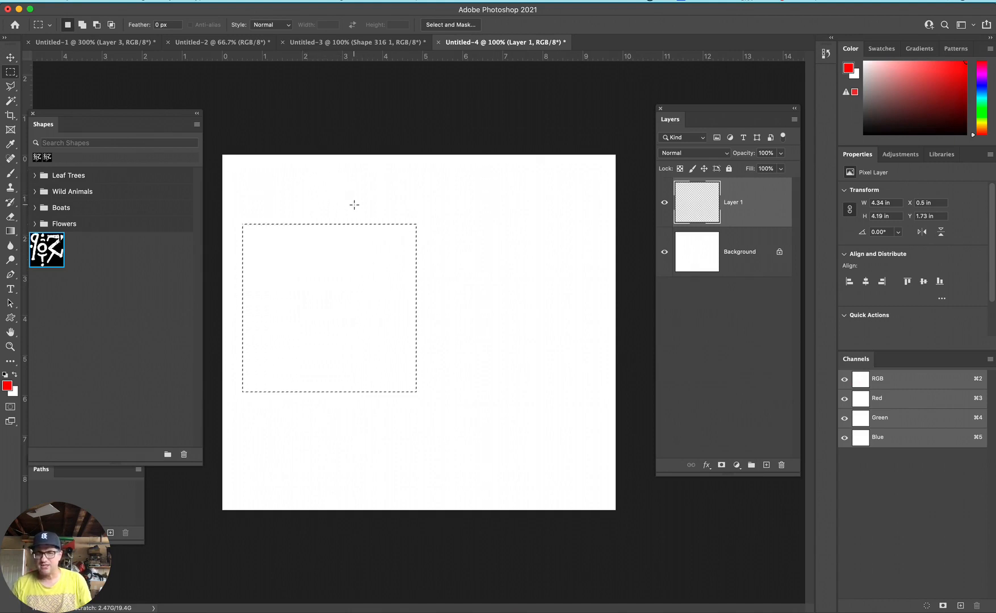
{"action": "key", "text": "alt"}
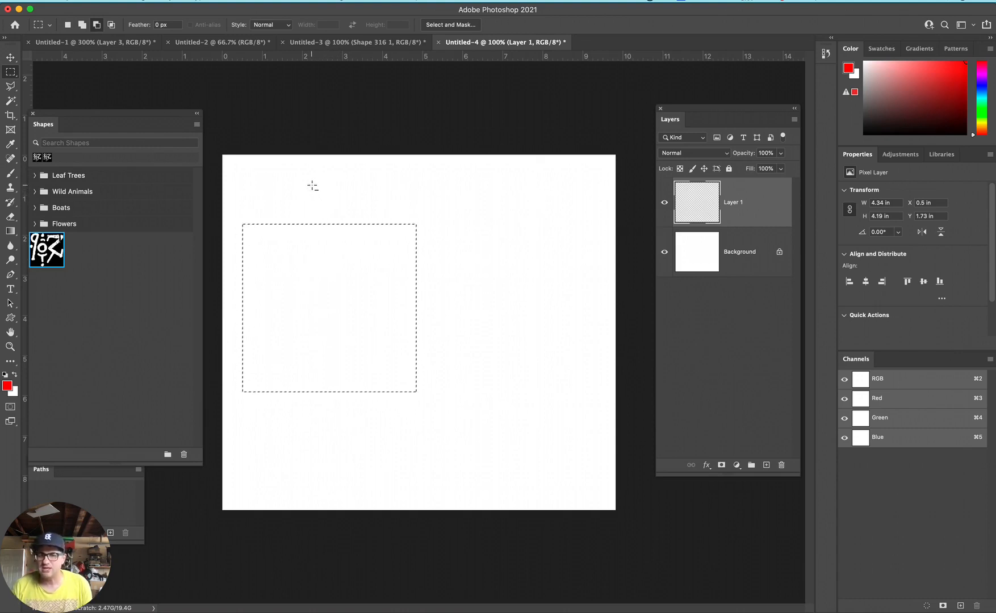
{"action": "left_click_drag", "start_coordinate": [328, 225], "coordinate": [496, 335]}
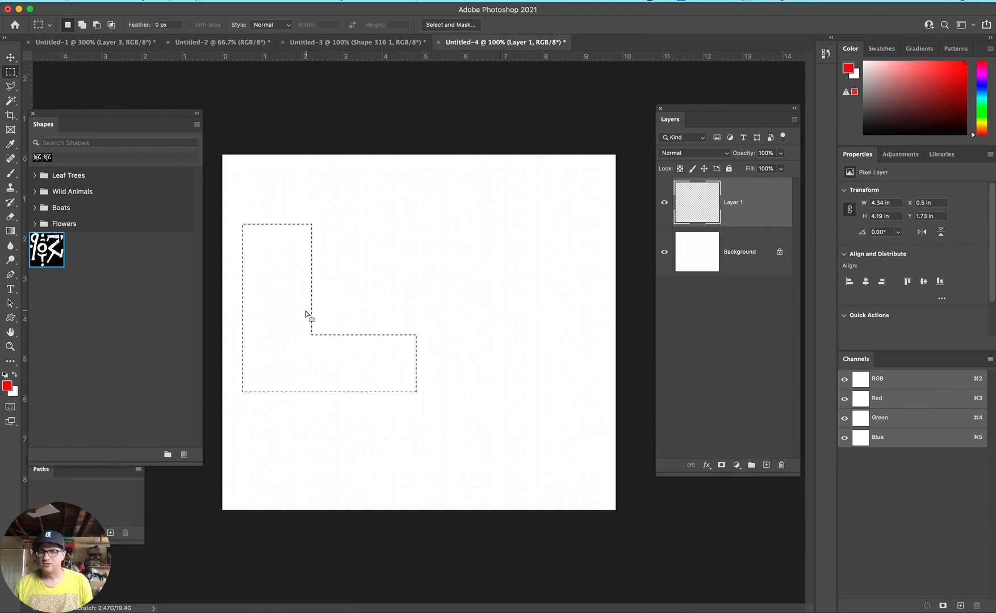
{"action": "key", "text": "shift"}
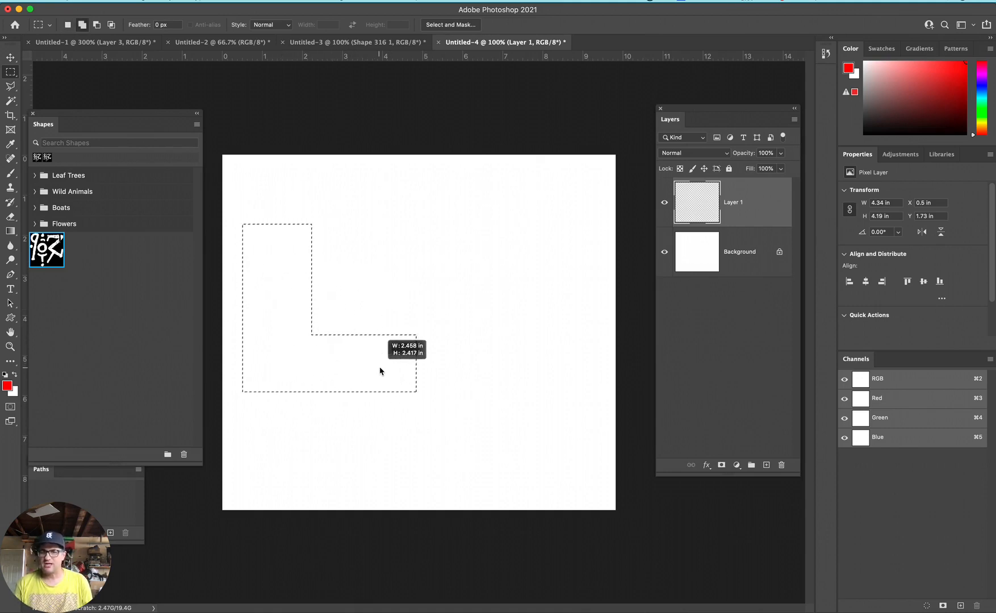
{"action": "left_click_drag", "start_coordinate": [380, 370], "coordinate": [380, 369]}
Intersect the stepped selection with a larger rectangle to trim its left and lower edges to about 3.46 by 3.48 in
{"action": "key", "text": "shift+alt"}
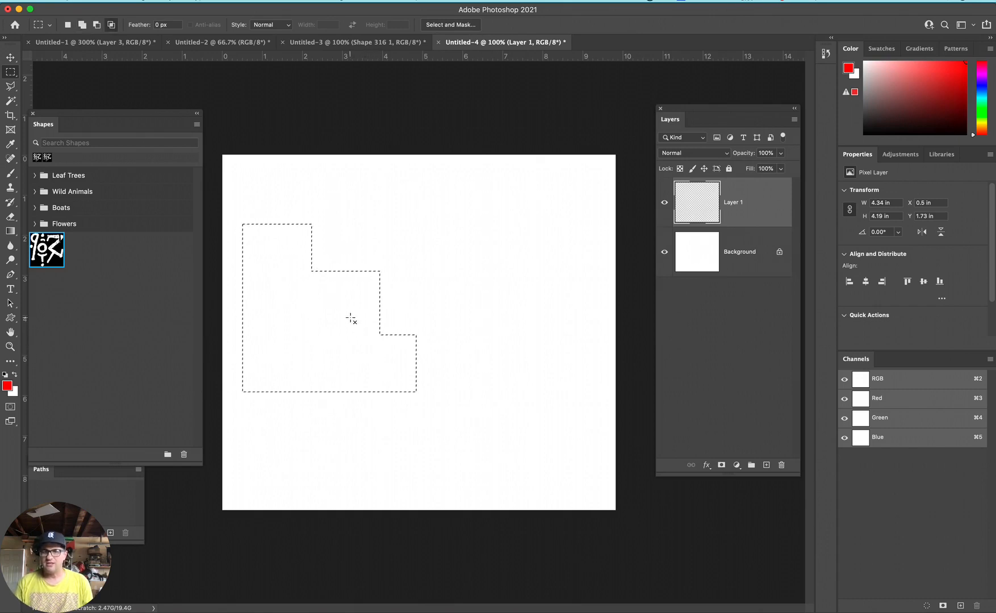
{"action": "key", "text": "alt"}
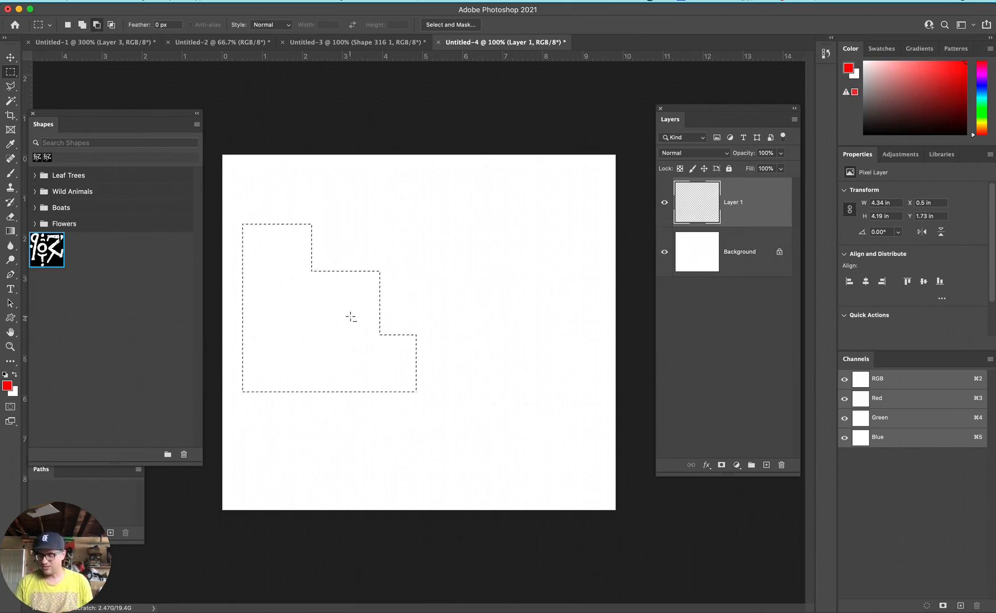
{"action": "key", "text": "shift"}
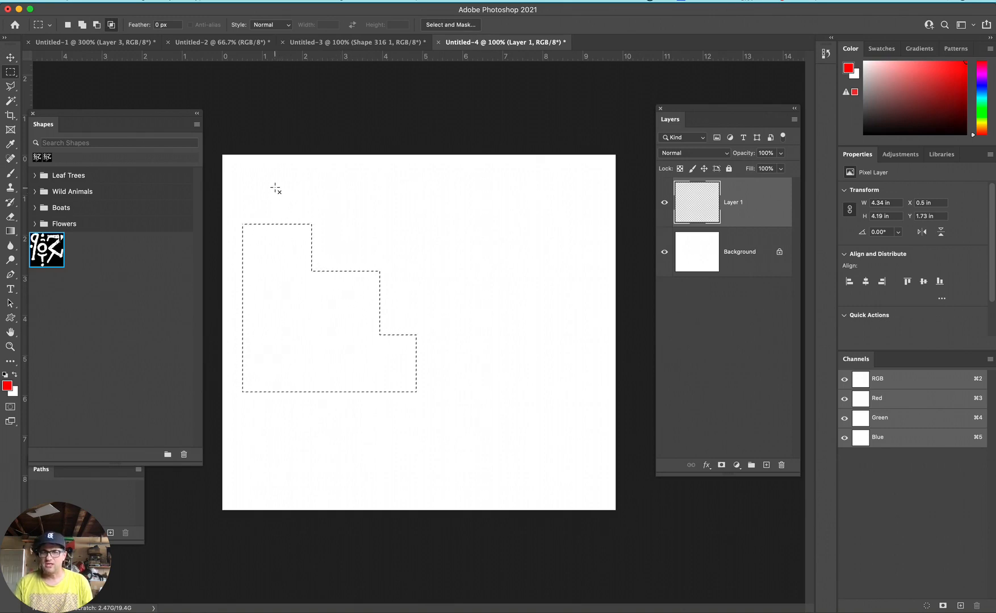
{"action": "left_click_drag", "start_coordinate": [278, 180], "coordinate": [483, 363]}
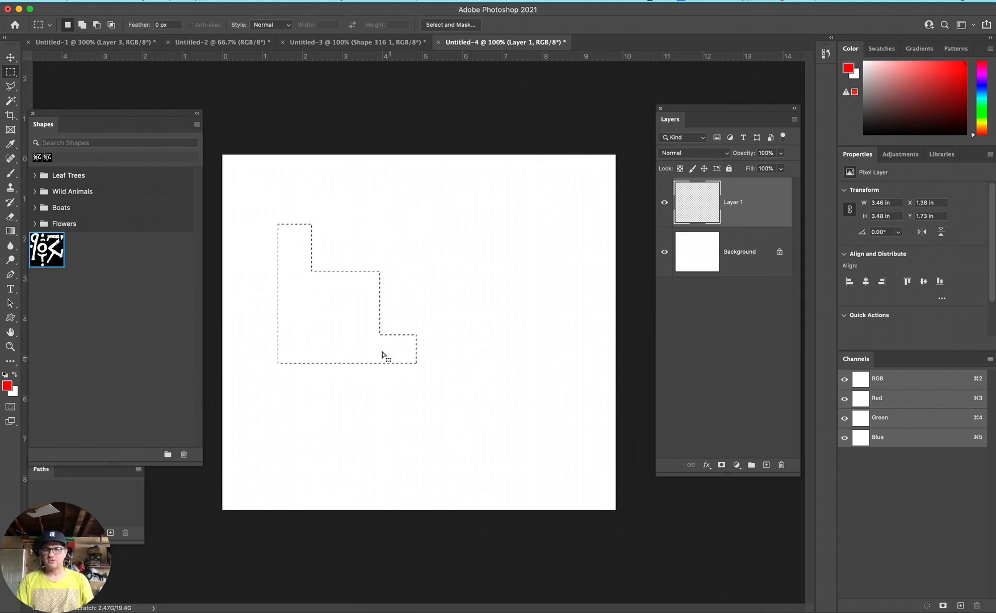
Add six overlapping ellipses to the stepped selection with the Elliptical Marquee and fill the combined area with red
{"action": "left_click", "coordinate": [11, 72]}
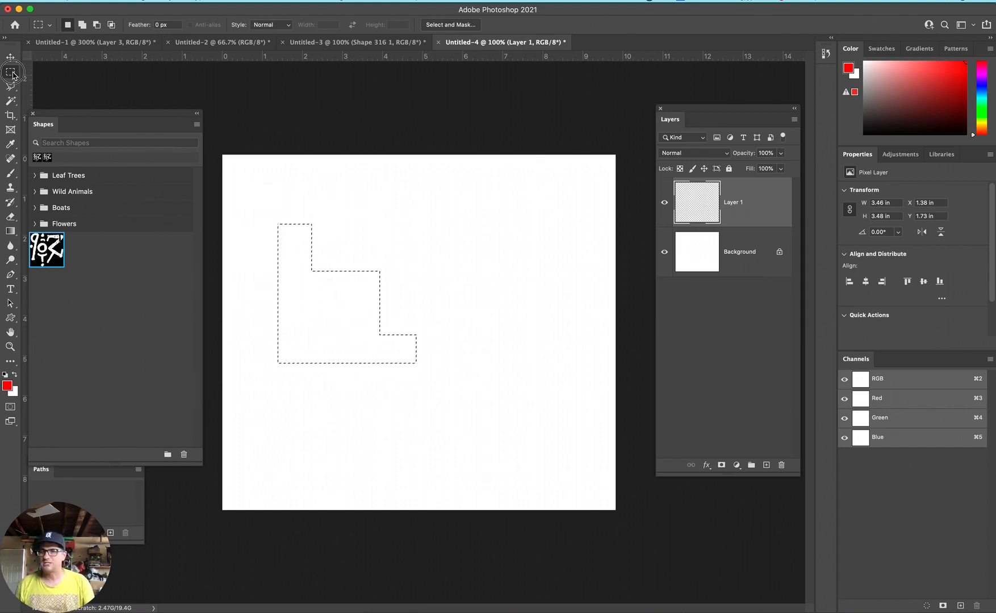
{"action": "left_click_drag", "start_coordinate": [12, 73], "coordinate": [38, 83]}
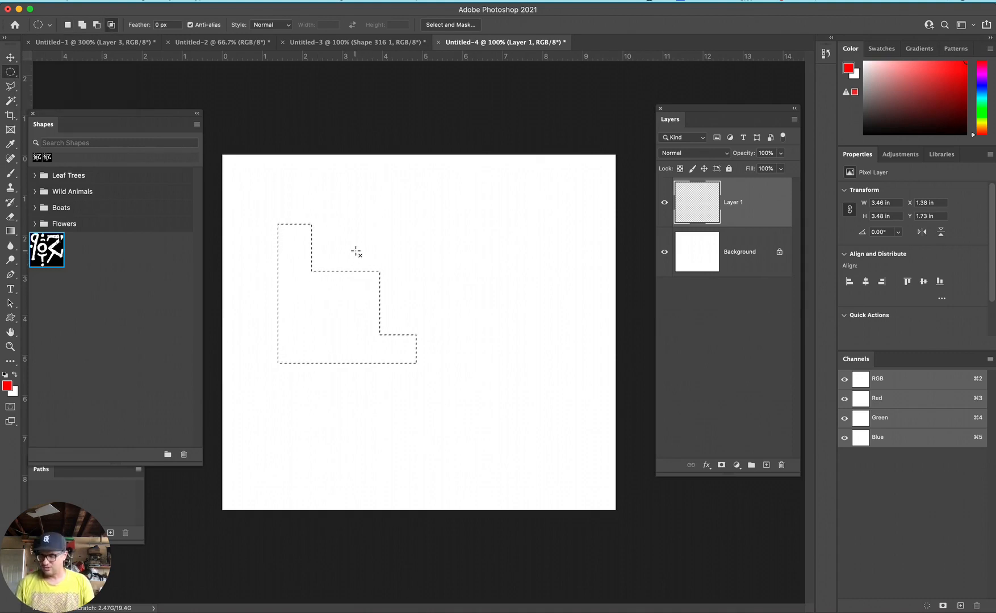
{"action": "left_click_drag", "start_coordinate": [351, 262], "coordinate": [446, 353]}
{"action": "left_click_drag", "start_coordinate": [323, 343], "coordinate": [432, 489]}
{"action": "left_click_drag", "start_coordinate": [370, 296], "coordinate": [477, 376]}
{"action": "left_click_drag", "start_coordinate": [435, 242], "coordinate": [510, 335]}
{"action": "left_click_drag", "start_coordinate": [360, 212], "coordinate": [420, 276]}
{"action": "left_click_drag", "start_coordinate": [390, 344], "coordinate": [498, 441]}
{"action": "key", "text": "alt+BackSpace"}
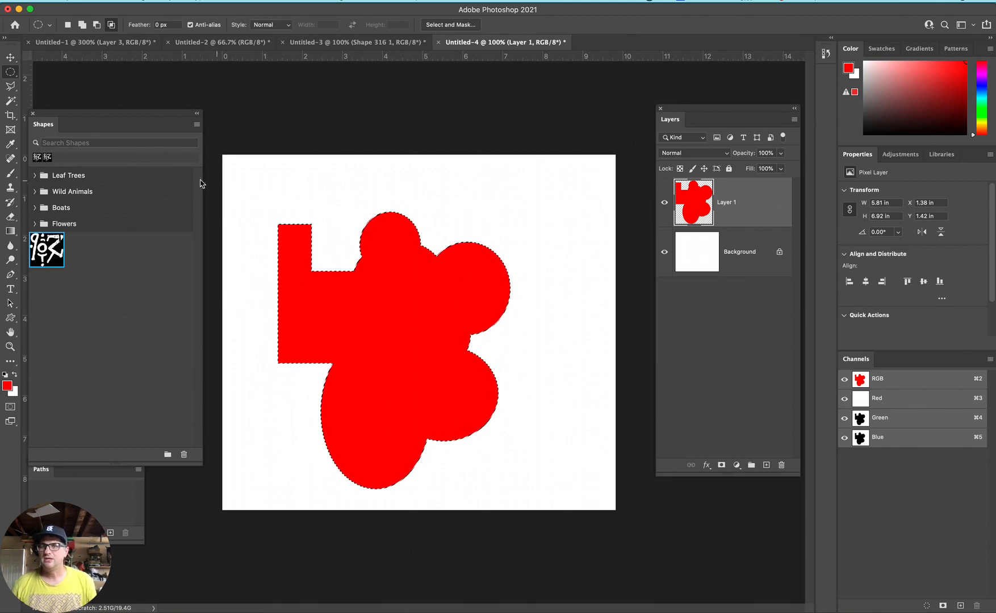
Add an ellipse about 2.68 by 3.30 in to the selection over the notch at the red shape's upper left
{"action": "left_click", "coordinate": [82, 25]}
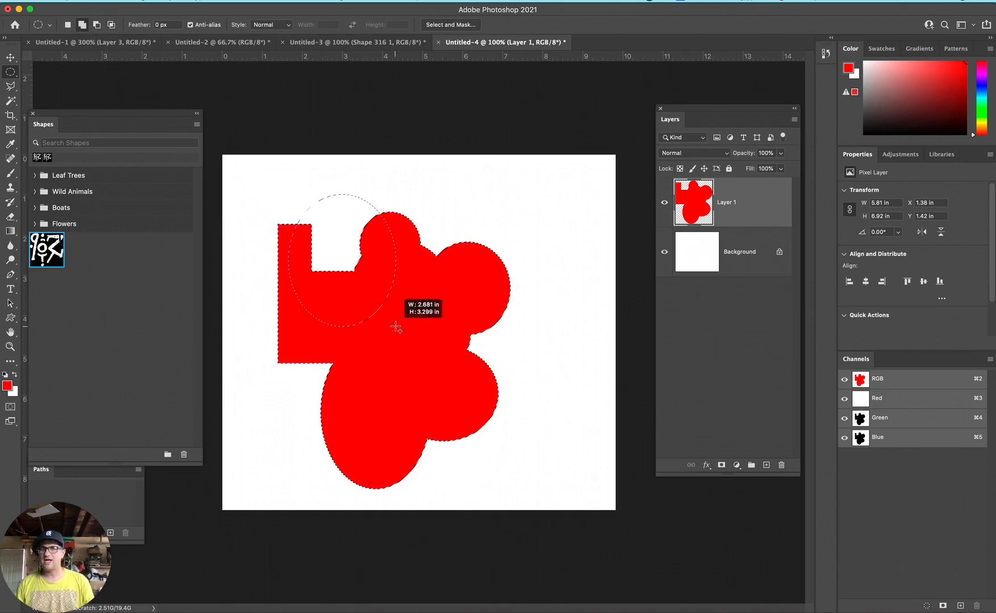
{"action": "left_click_drag", "start_coordinate": [395, 327], "coordinate": [396, 328]}
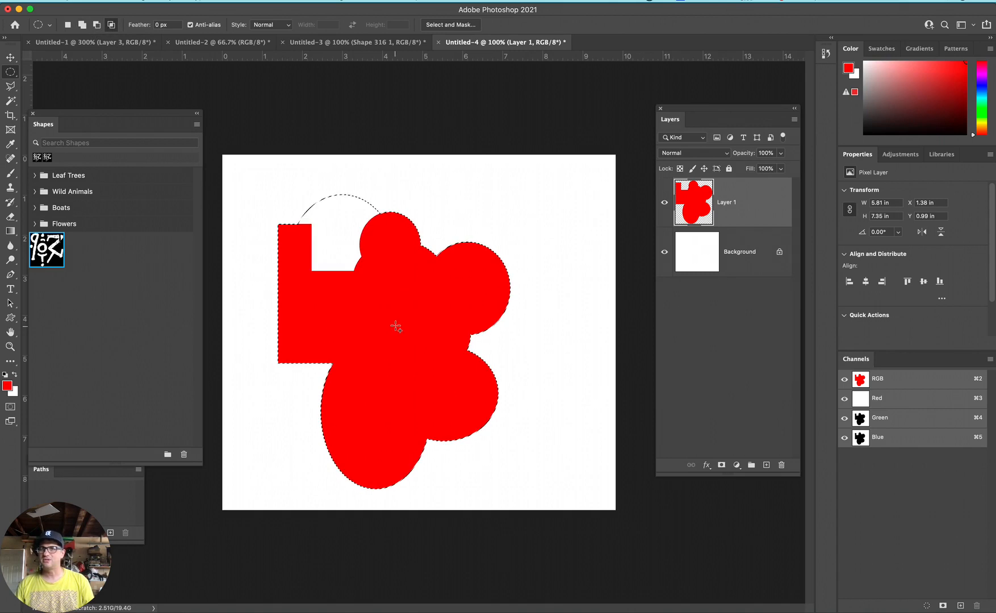
{"action": "left_click", "coordinate": [82, 25]}
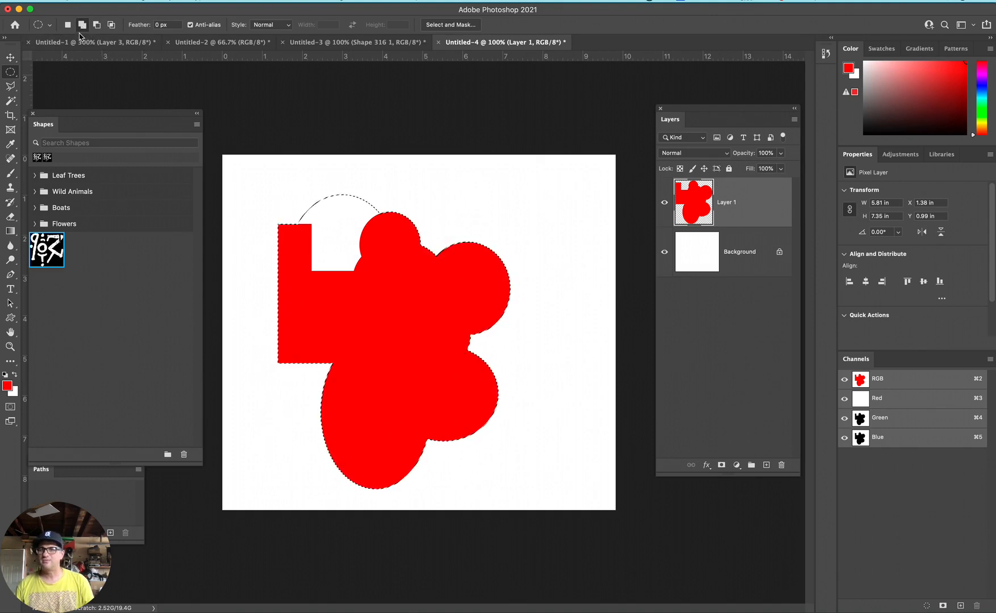
{"action": "left_click", "coordinate": [97, 26]}
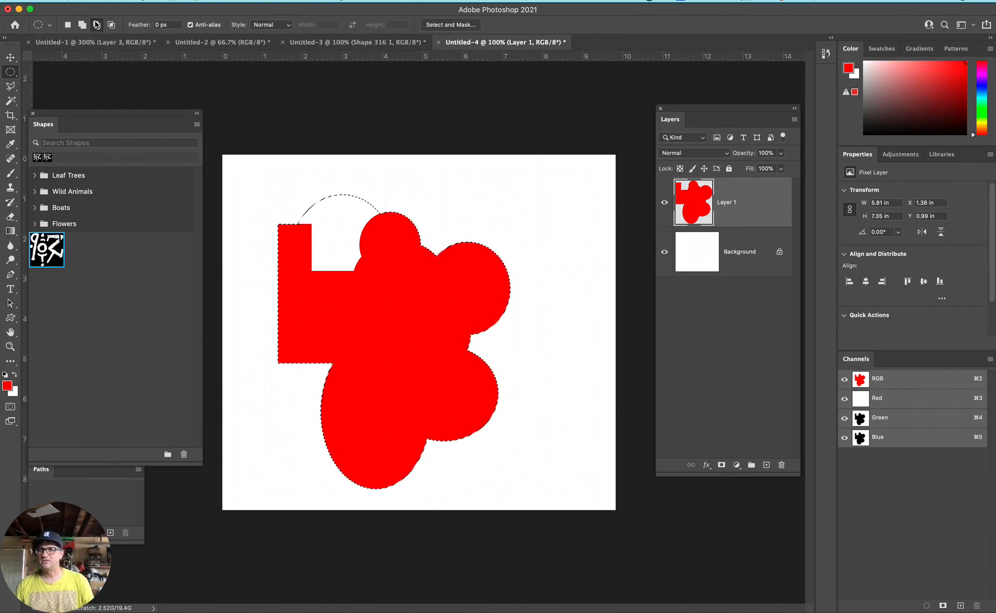
{"action": "left_click", "coordinate": [112, 25]}
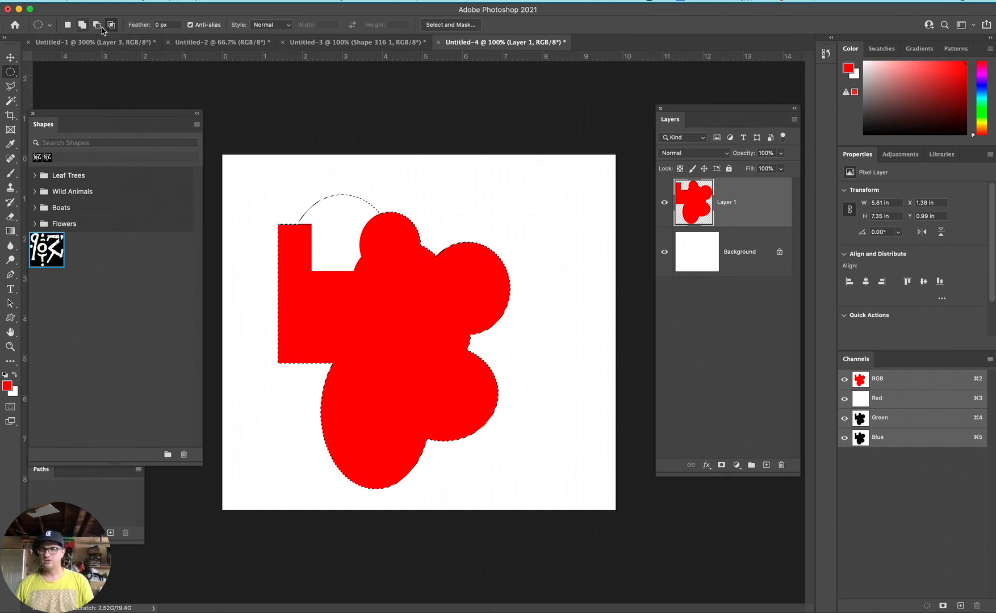
{"action": "left_click", "coordinate": [82, 25]}
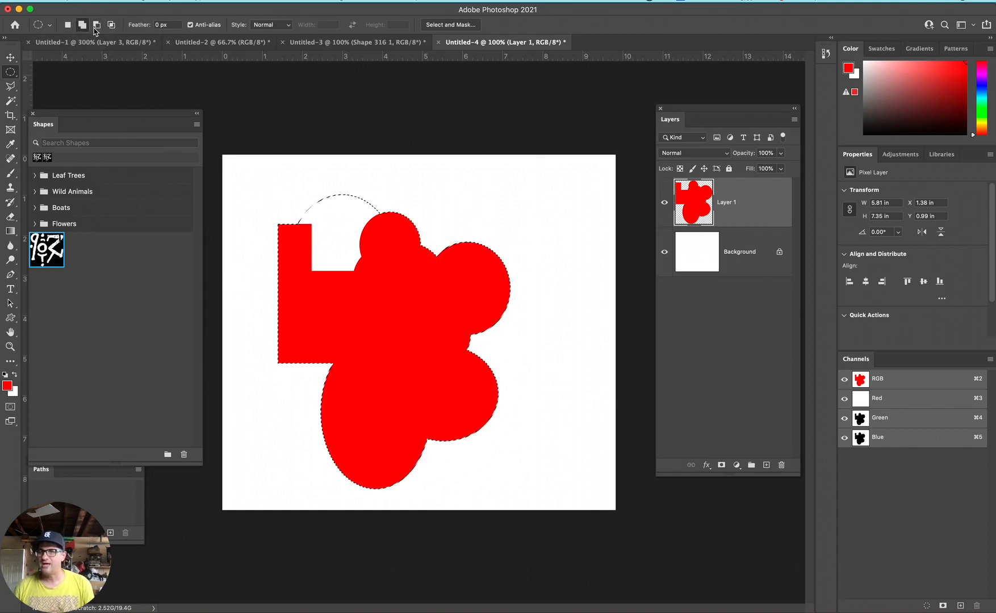
{"action": "left_click", "coordinate": [97, 26]}
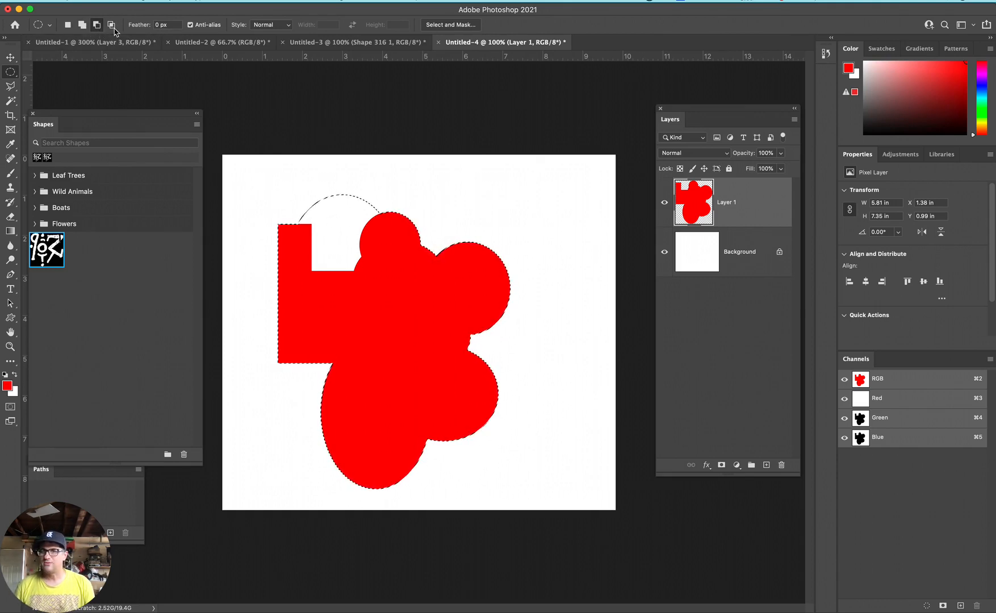
{"action": "left_click", "coordinate": [113, 27]}
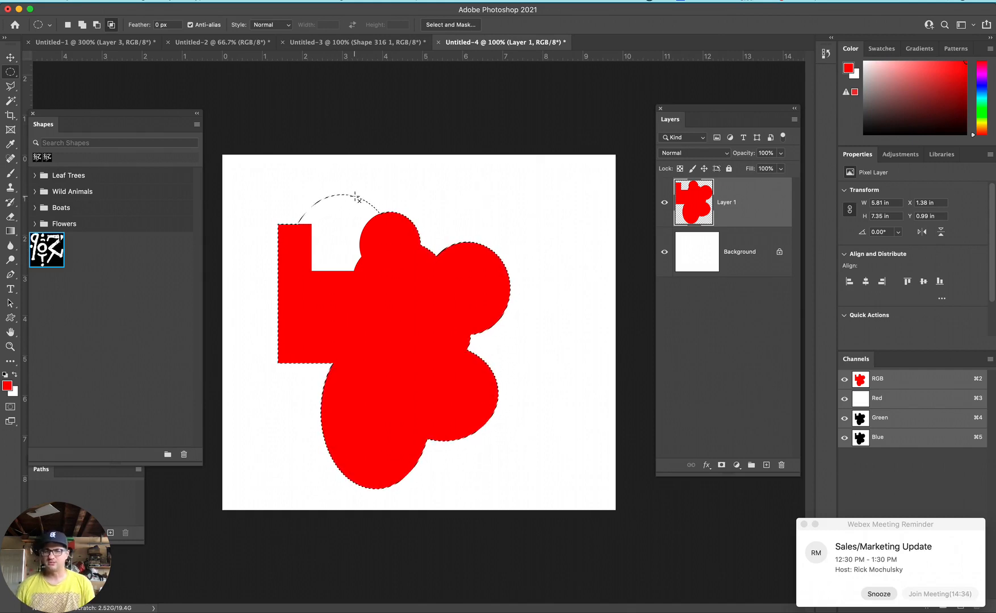
Drop the current selection and load the outline of Layer 1's red shape as the selection
{"action": "left_click_drag", "start_coordinate": [360, 201], "coordinate": [355, 196]}
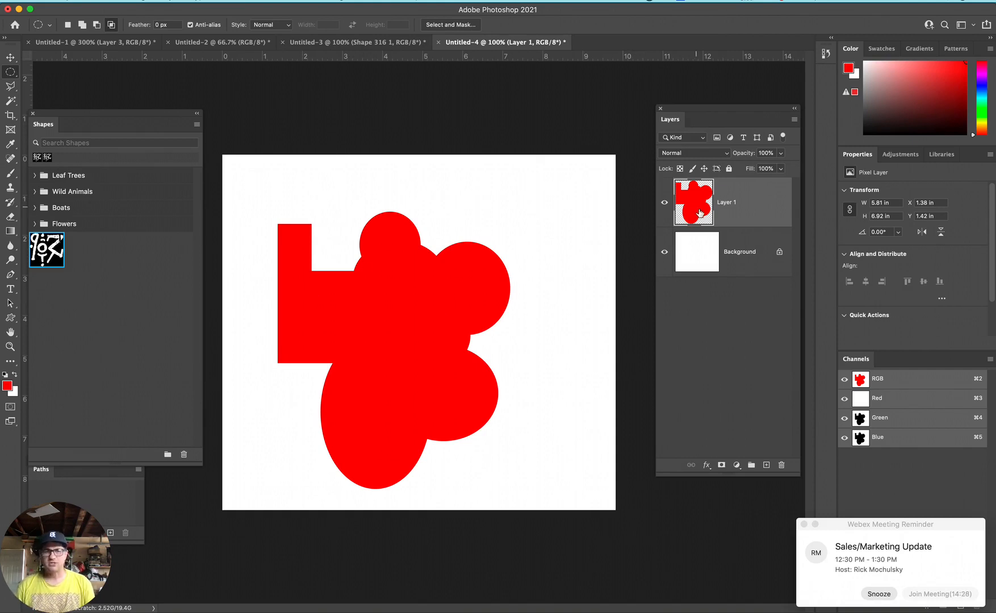
{"action": "key", "text": "super+plus"}
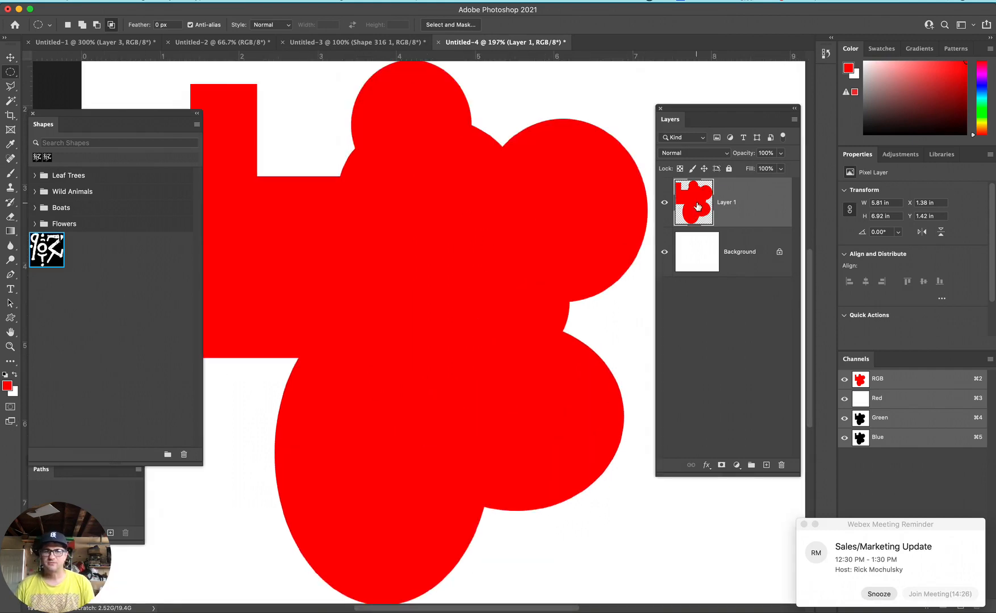
{"action": "left_click", "coordinate": [692, 210], "text": "super"}
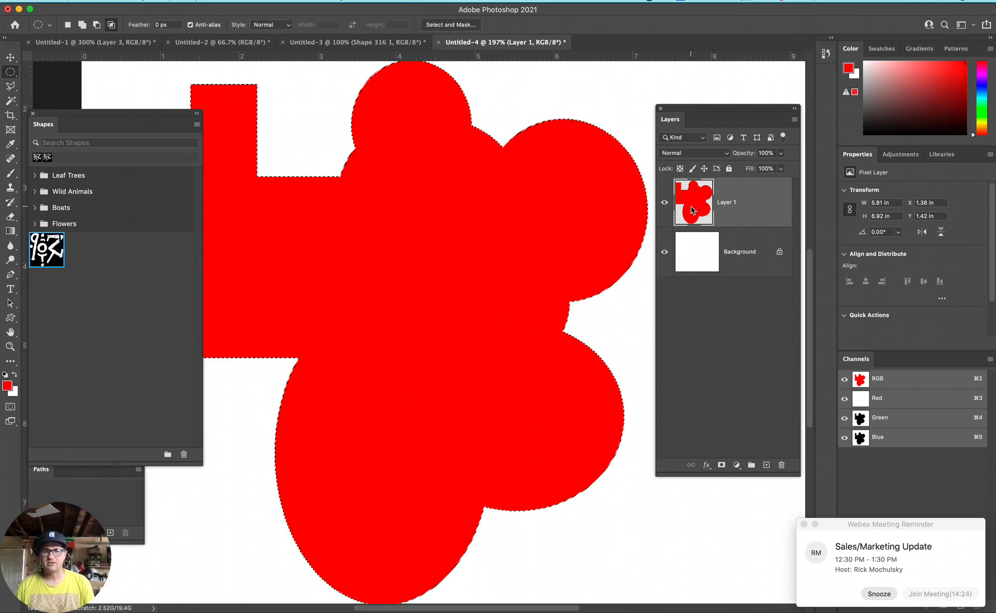
{"action": "left_click", "coordinate": [520, 217], "text": "alt"}
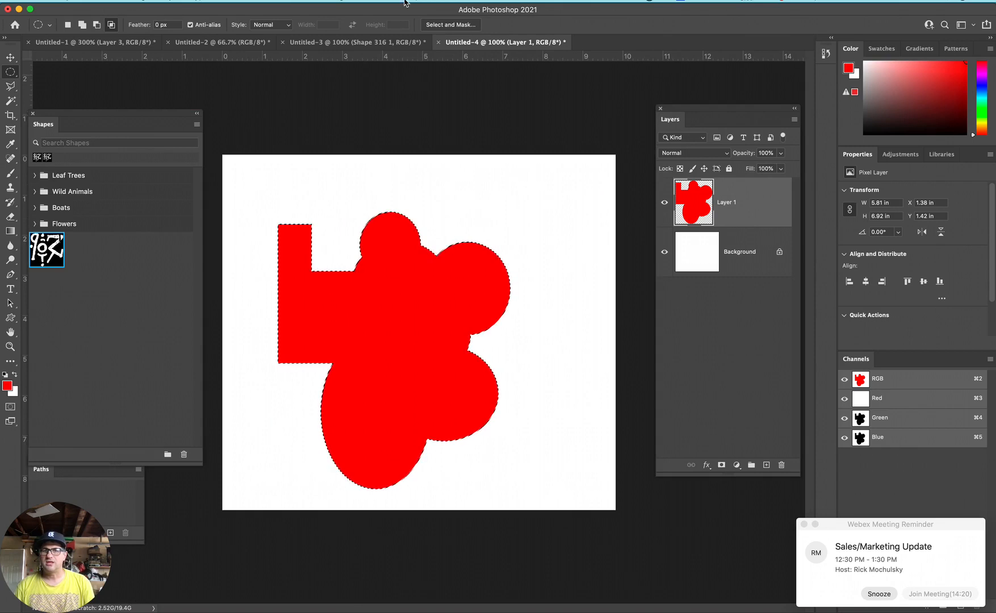
Bring the document's paths into view and make a work path from the selection around the red shape
{"action": "left_click", "coordinate": [372, 1]}
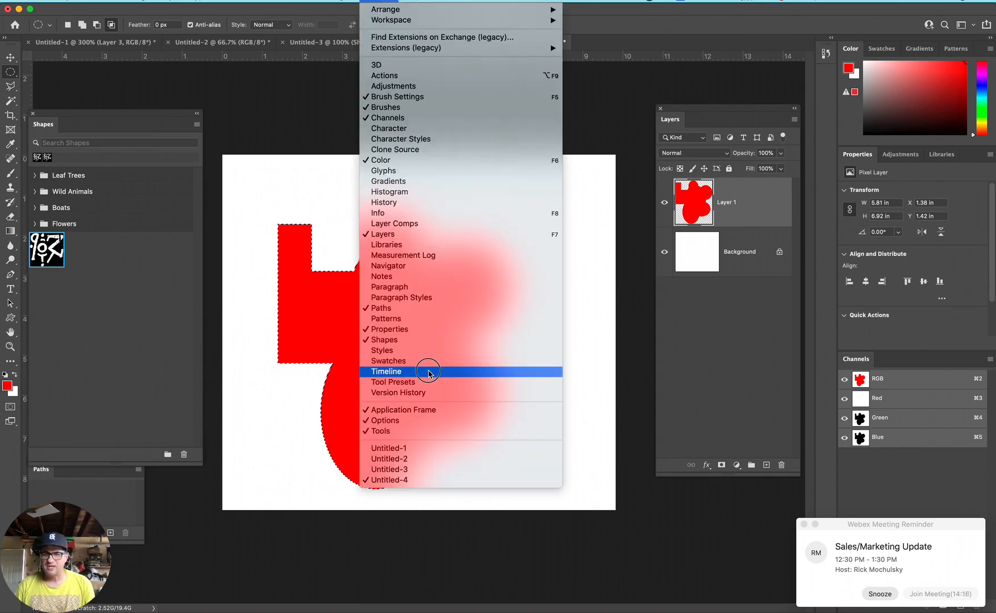
{"action": "left_click", "coordinate": [401, 313]}
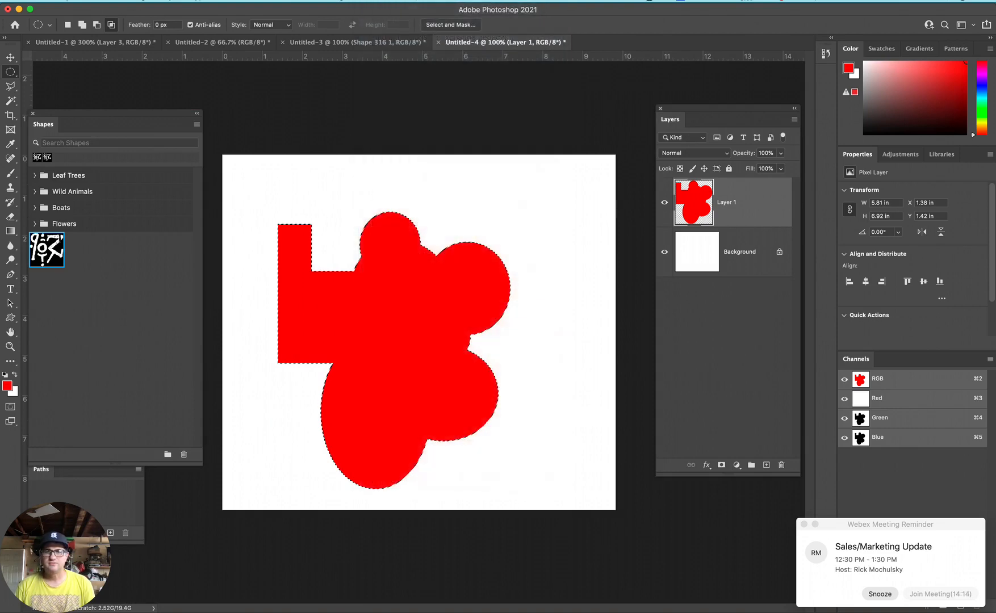
{"action": "left_click", "coordinate": [378, 2]}
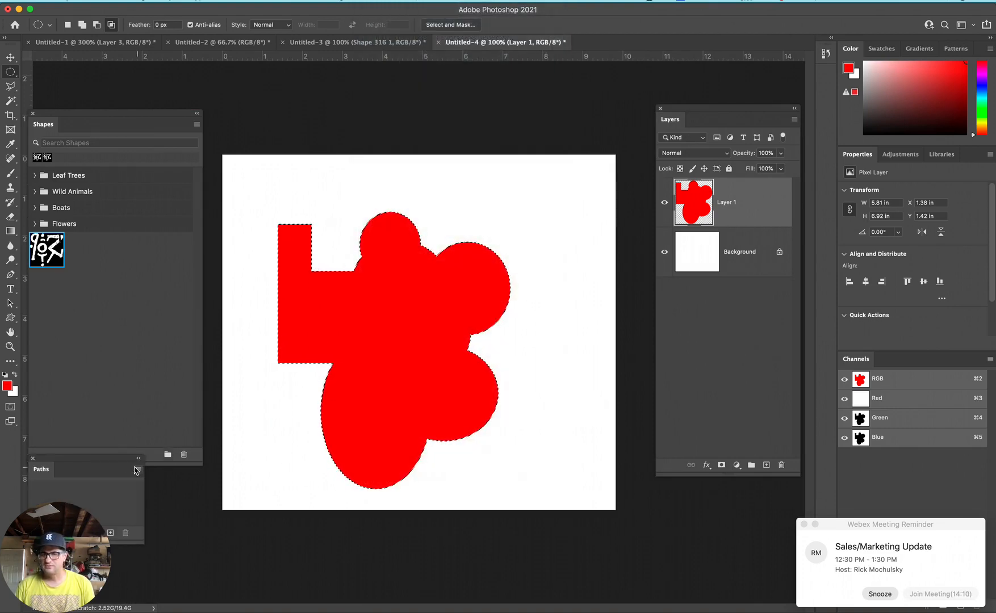
{"action": "left_click_drag", "start_coordinate": [313, 167], "coordinate": [577, 101]}
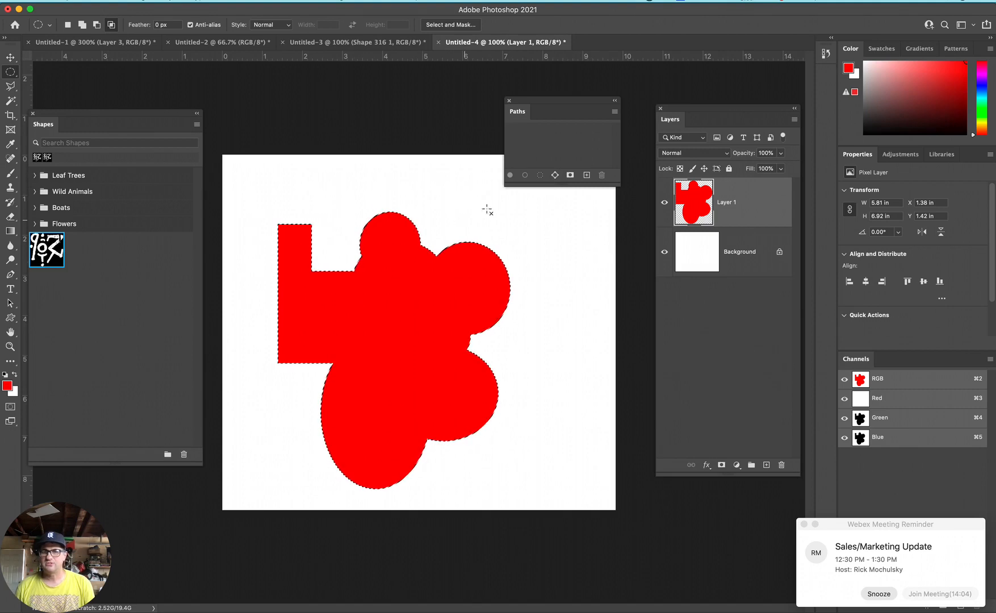
{"action": "left_click", "coordinate": [556, 175]}
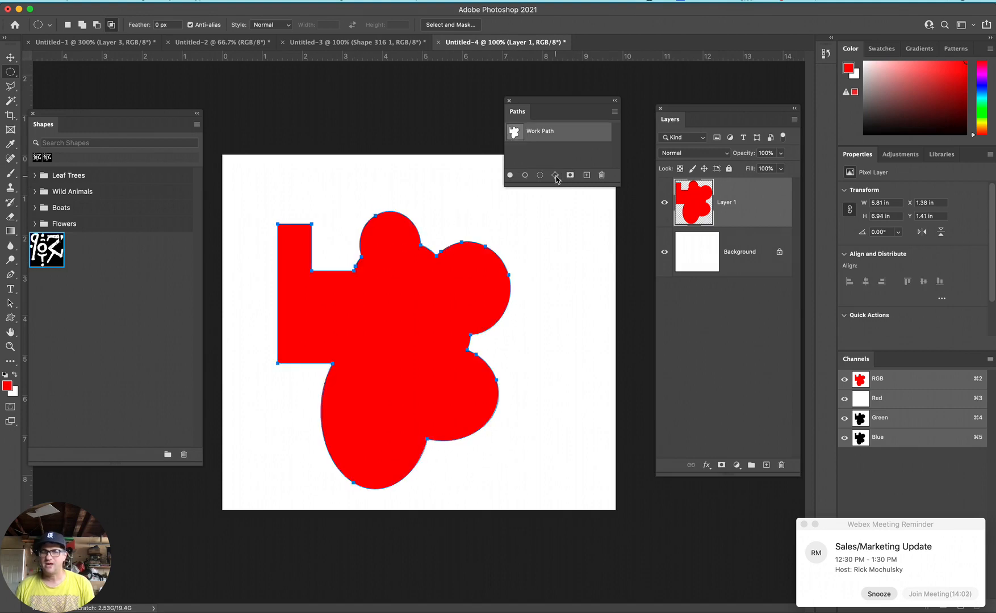
Define the work path as a custom shape, keeping the suggested name
{"action": "left_click", "coordinate": [113, 2]}
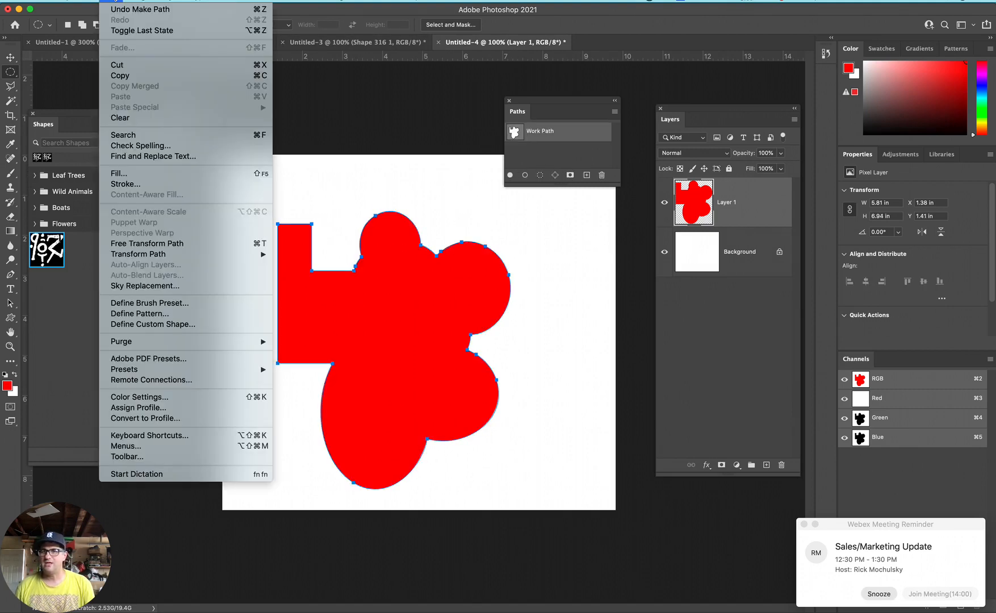
{"action": "left_click", "coordinate": [172, 327]}
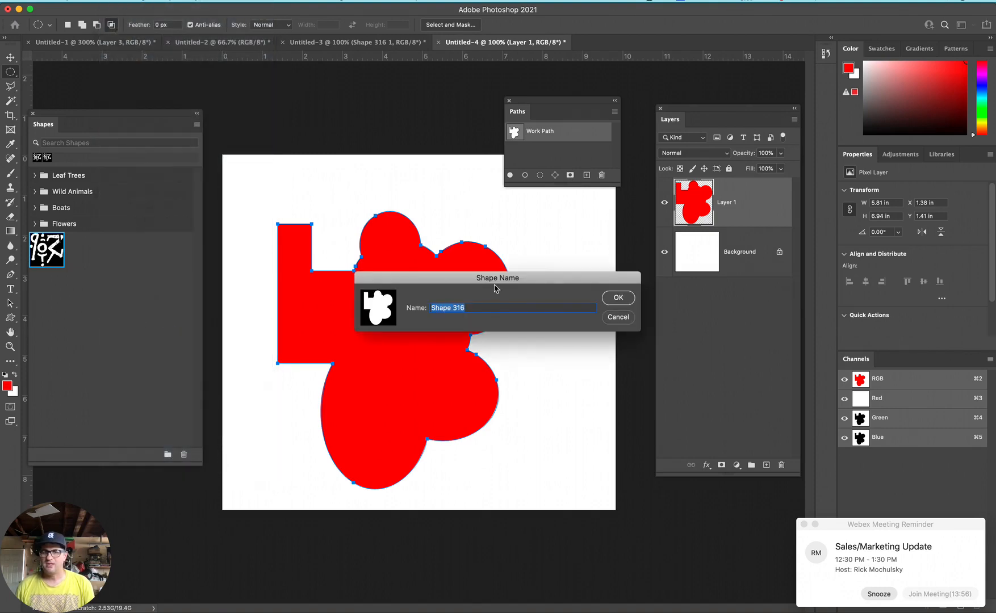
{"action": "left_click", "coordinate": [618, 297]}
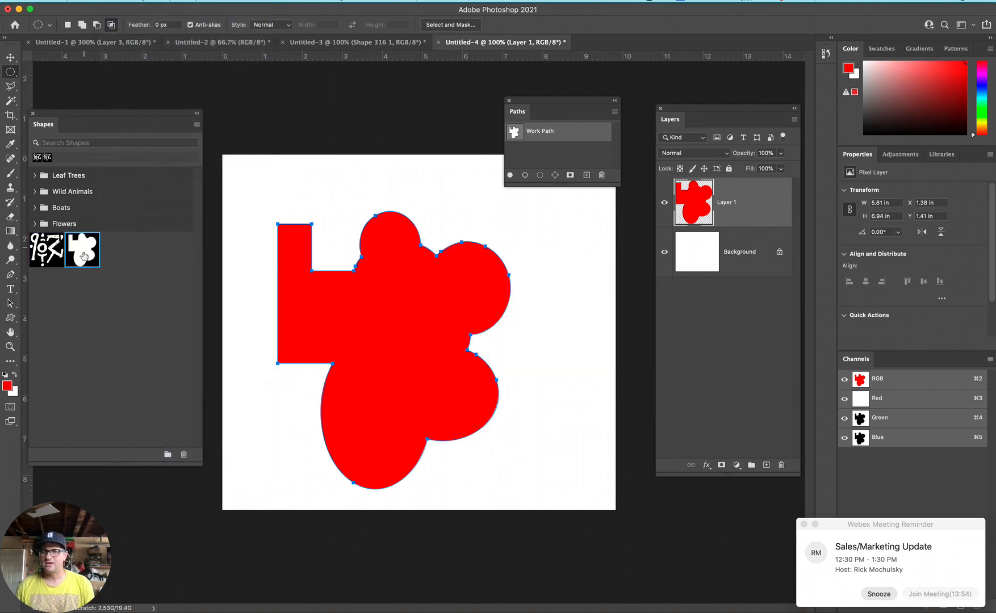